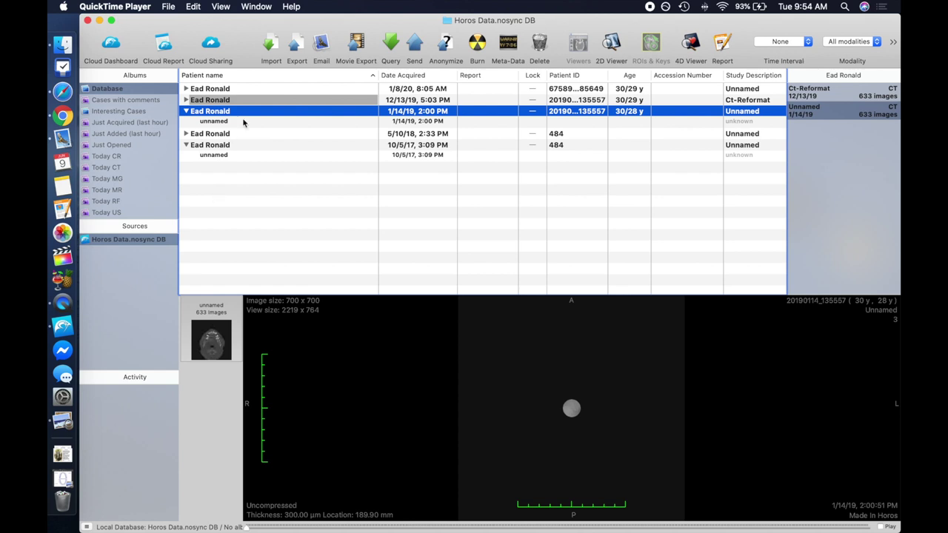
- Select the unnamed CT series of the 10/5/17 study in the database
double_click(224, 156)
click(222, 157)
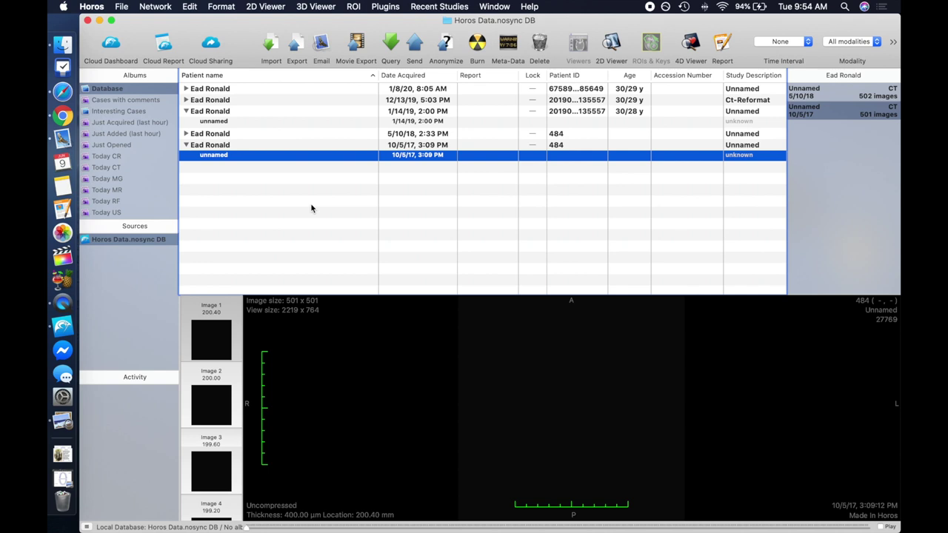
click(392, 123)
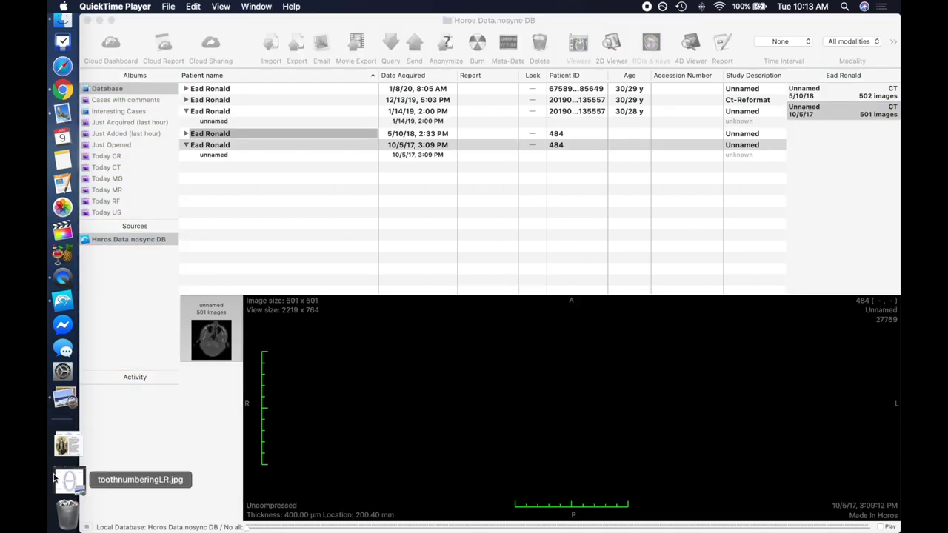
- View the tooth numbering chart toothnumberingLR.jpg in Preview and minimize it
click(57, 478)
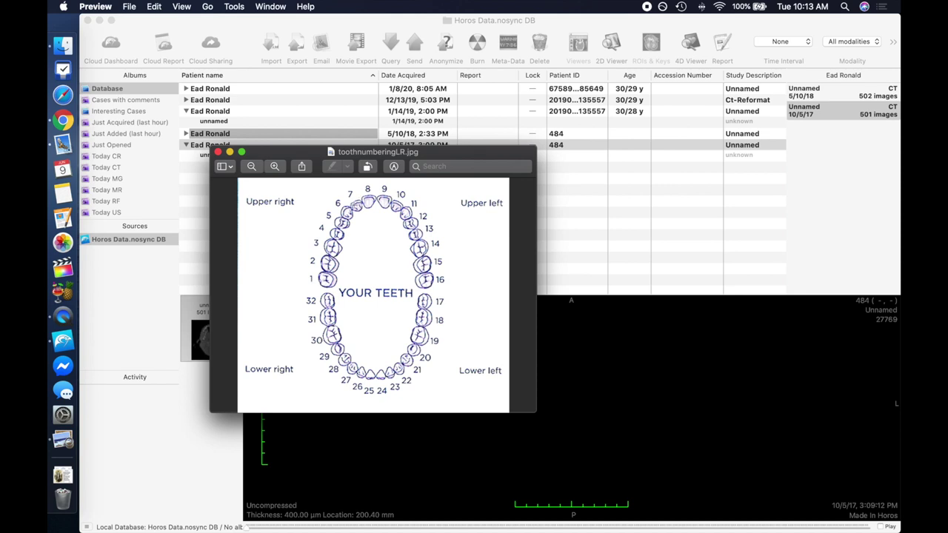
click(230, 152)
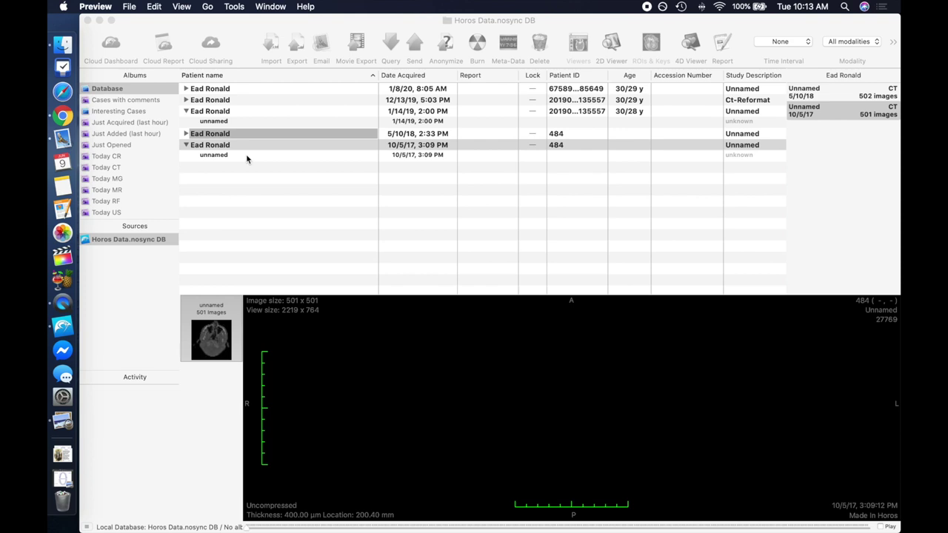
- Open the unnamed 10/5/17 series in the 2D viewer of Horos and show it in sagittal orientation
click(244, 156)
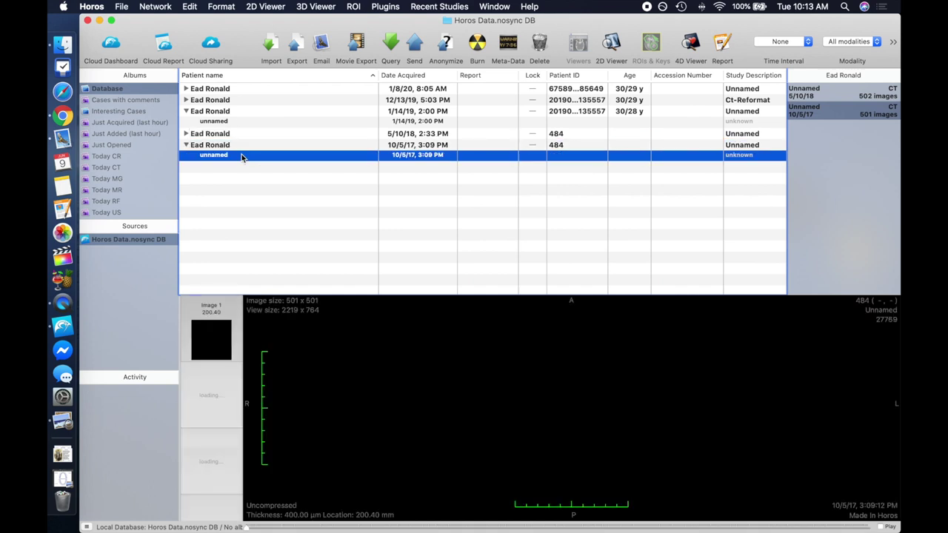
double_click(241, 154)
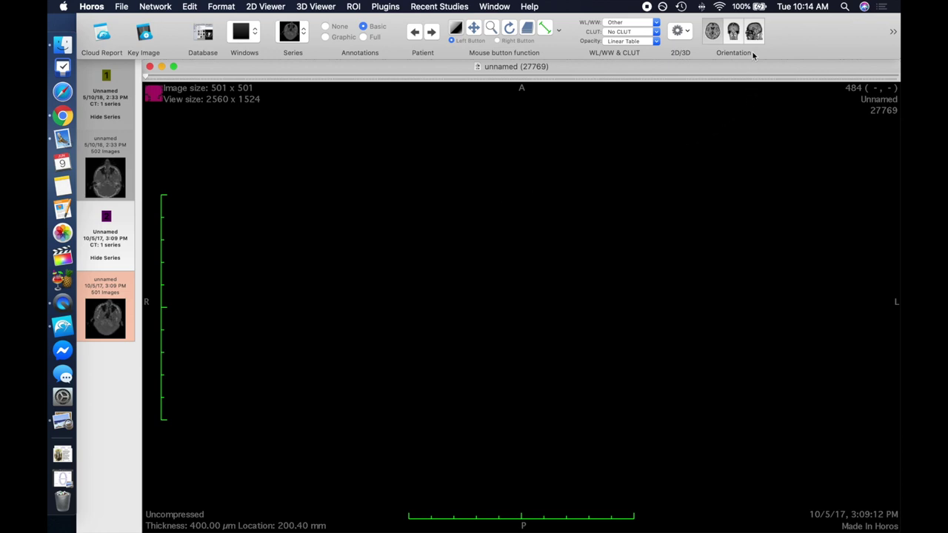
click(754, 32)
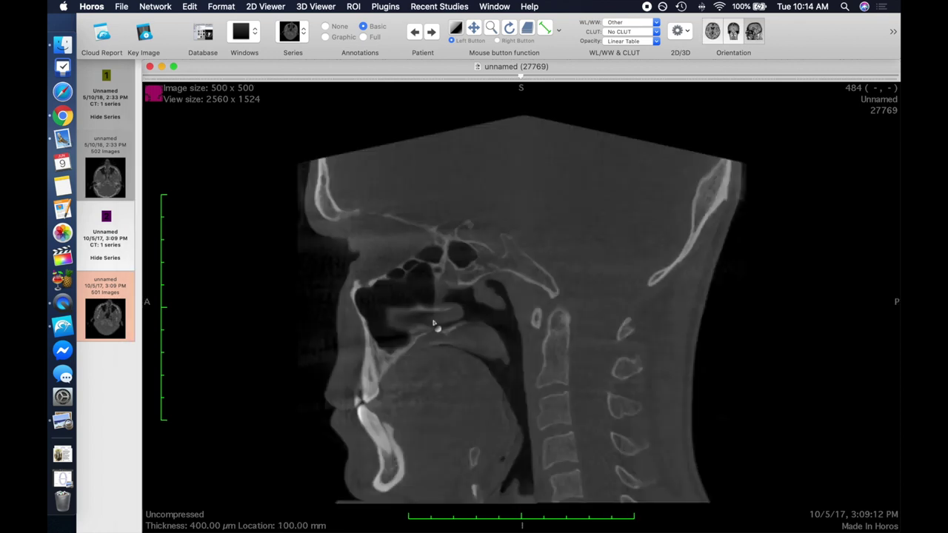
- Consult the tooth numbering chart, and browse the sagittal slices through the upper front teeth to the one at location 106.00 mm
click(63, 480)
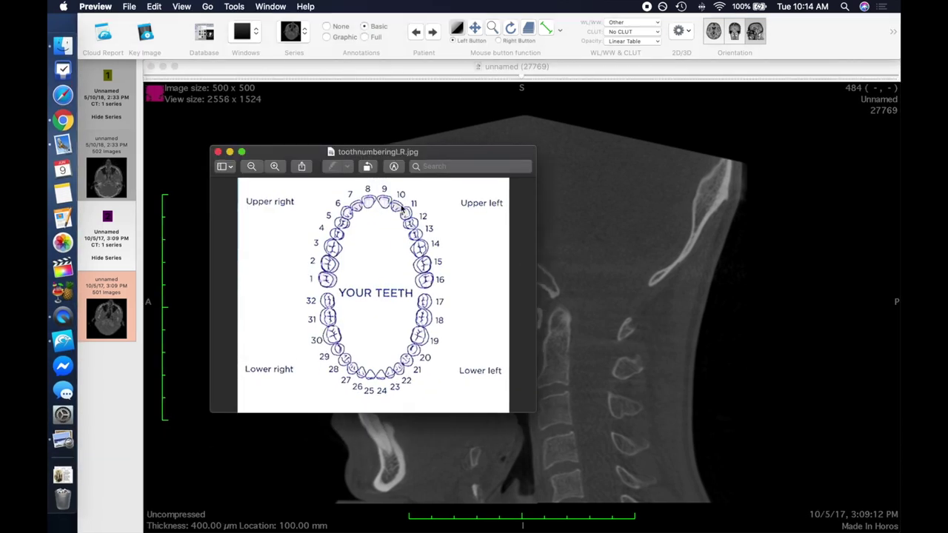
click(218, 151)
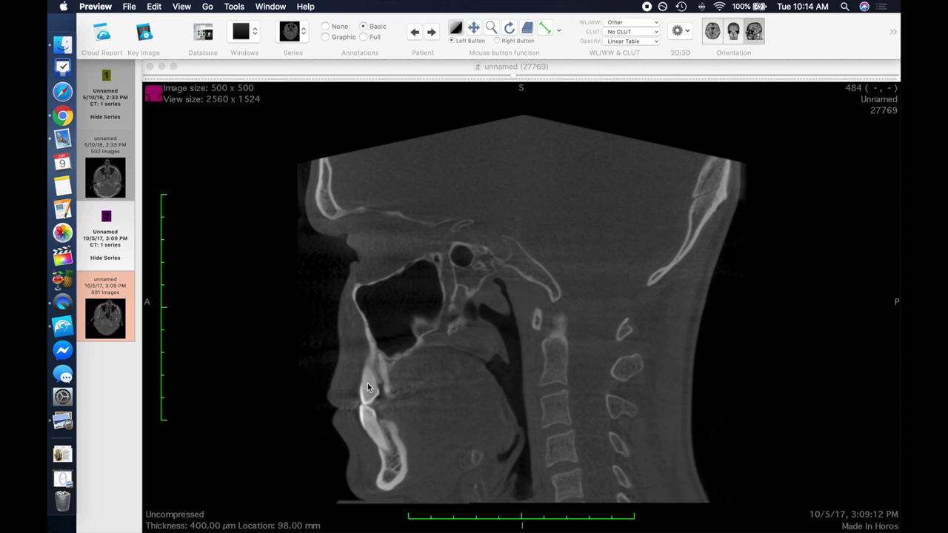
scroll(368, 387, down, 11)
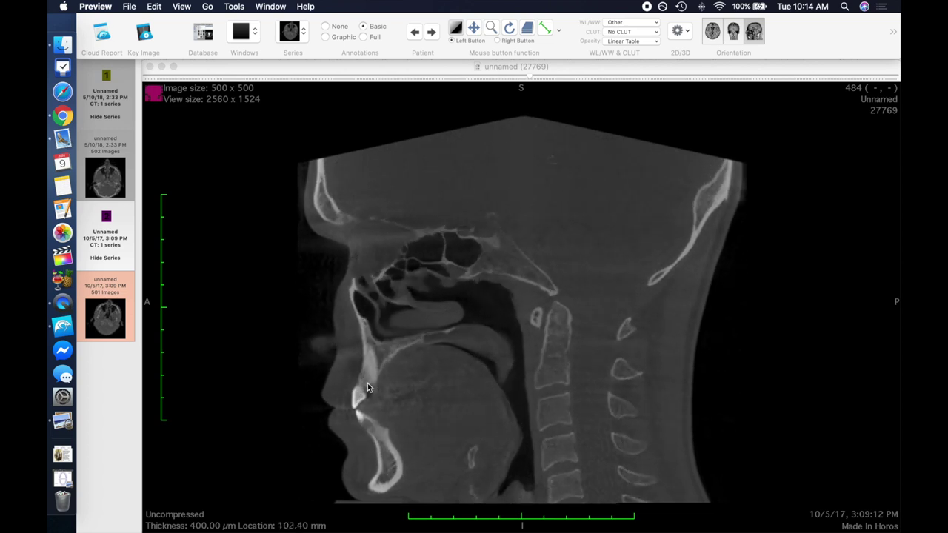
scroll(368, 388, down, 4)
scroll(362, 392, down, 6)
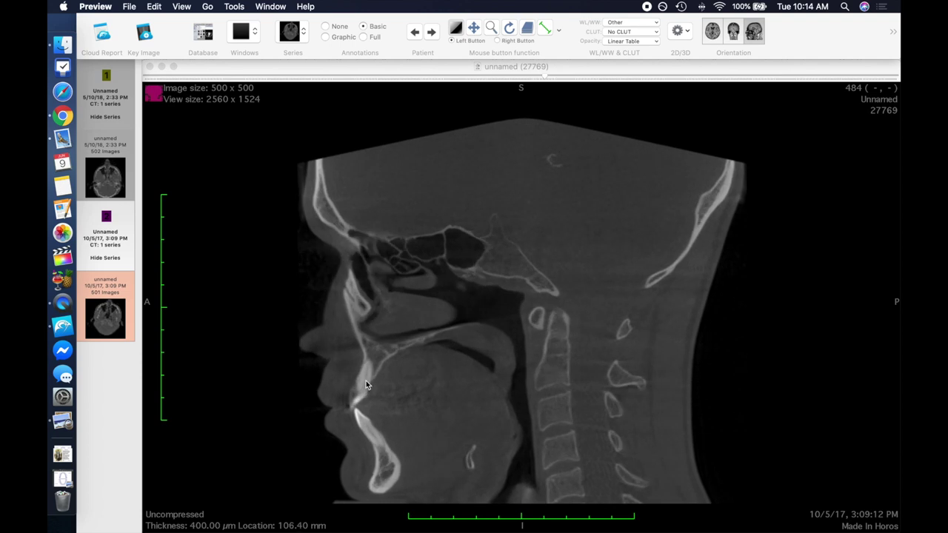
scroll(368, 386, down, 2)
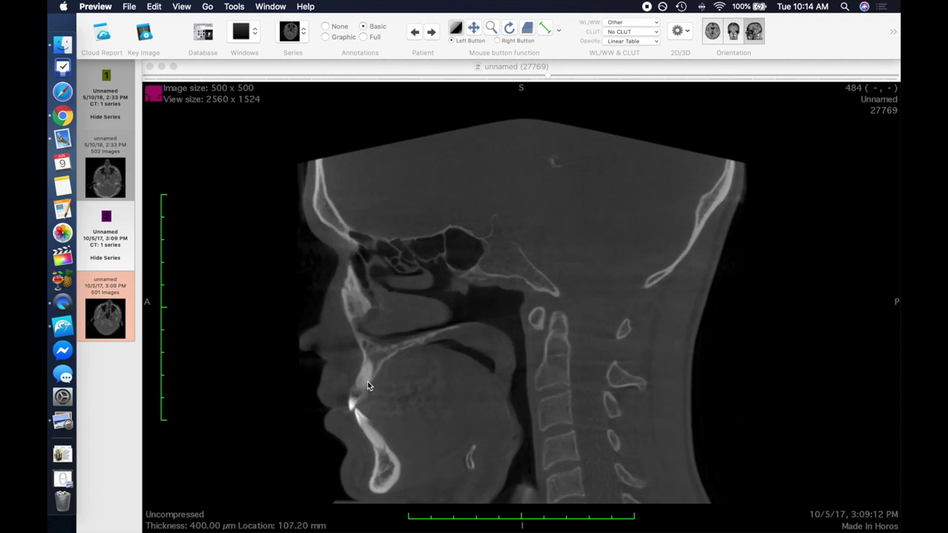
scroll(368, 386, up, 2)
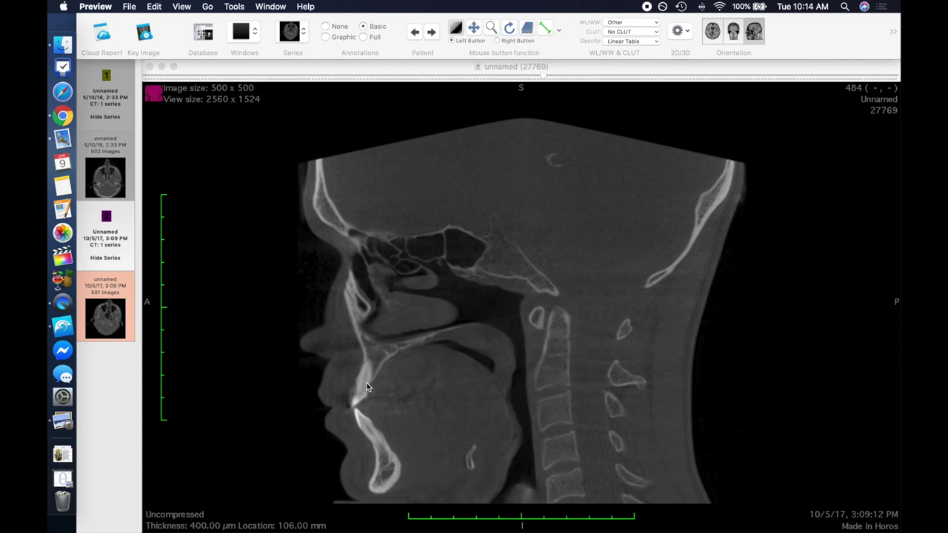
click(366, 385)
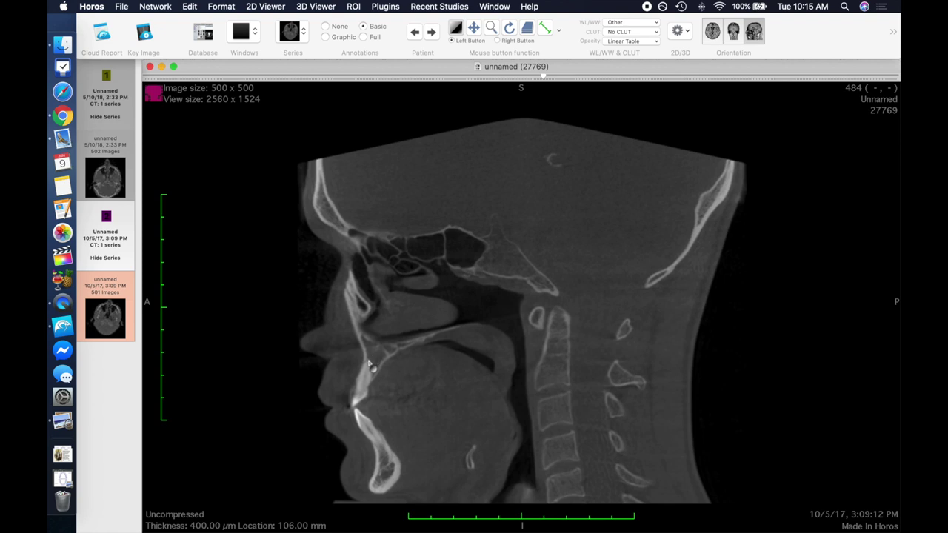
- Examine the upper front tooth roots and surrounding bone by comparing sagittal slices between locations 102.40 mm and 113.20 mm
scroll(369, 362, down, 5)
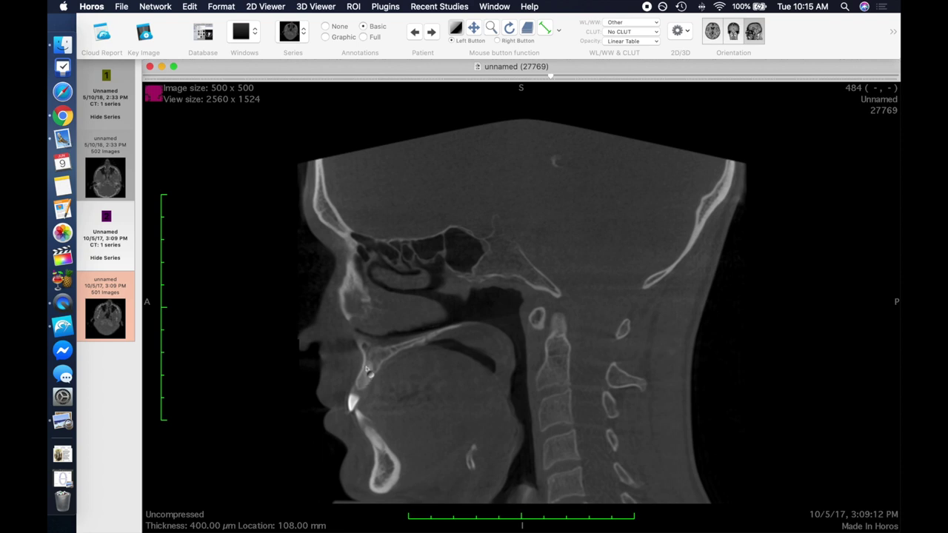
scroll(367, 377, down, 6)
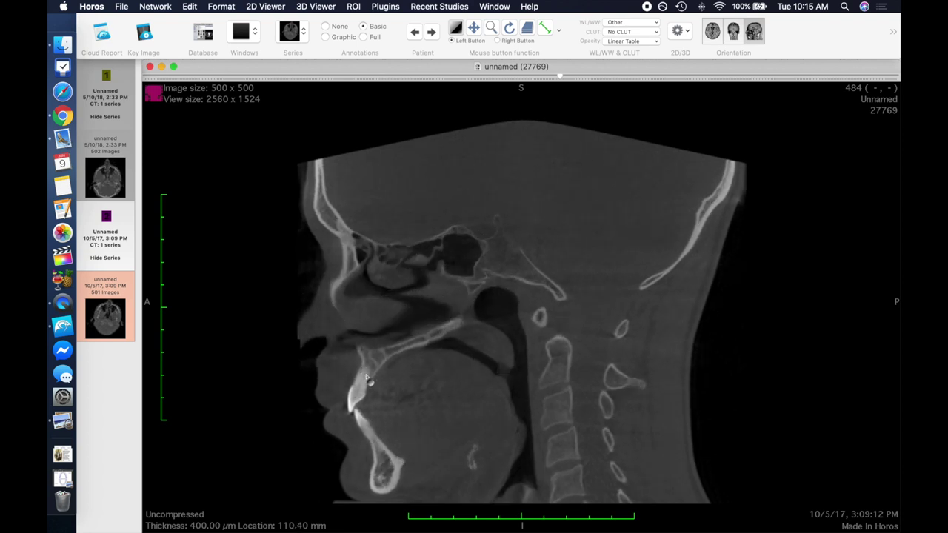
scroll(368, 378, down, 2)
scroll(367, 377, up, 8)
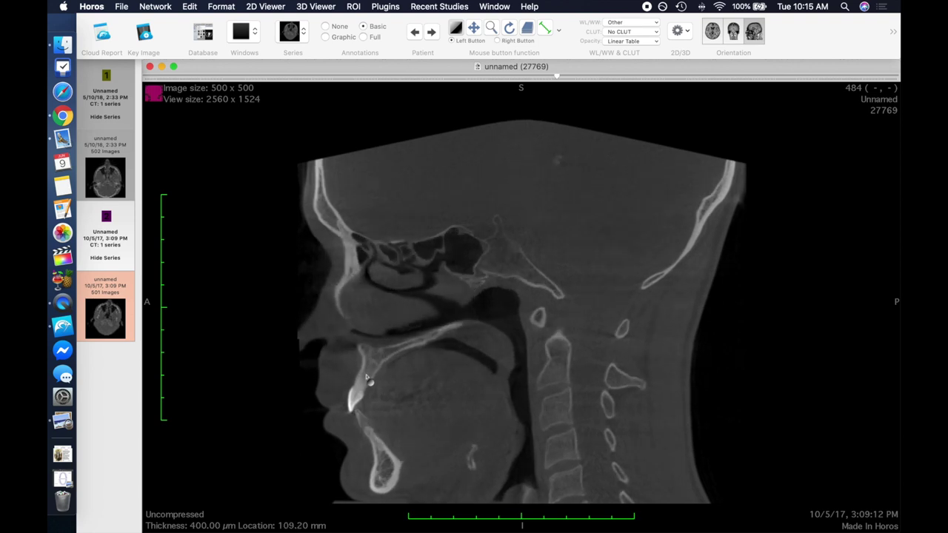
scroll(368, 378, up, 5)
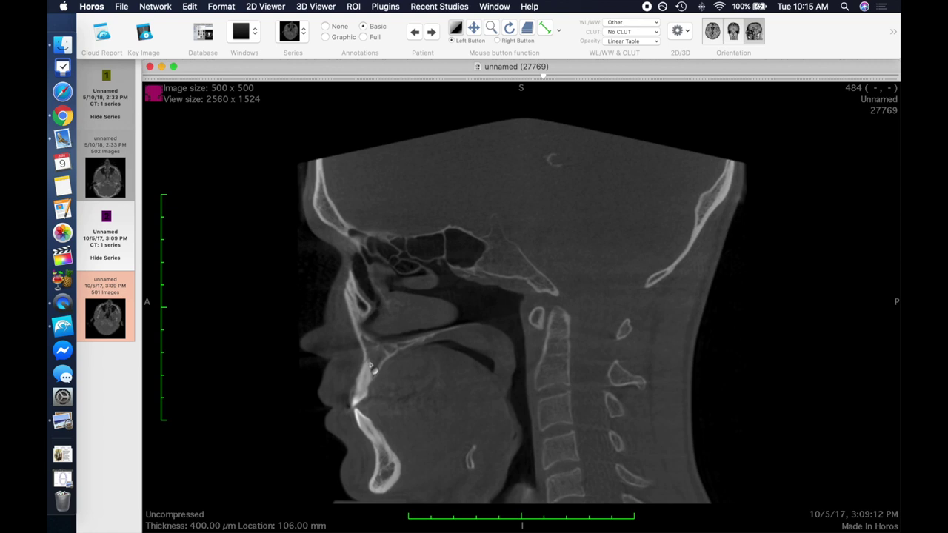
scroll(371, 369, up, 5)
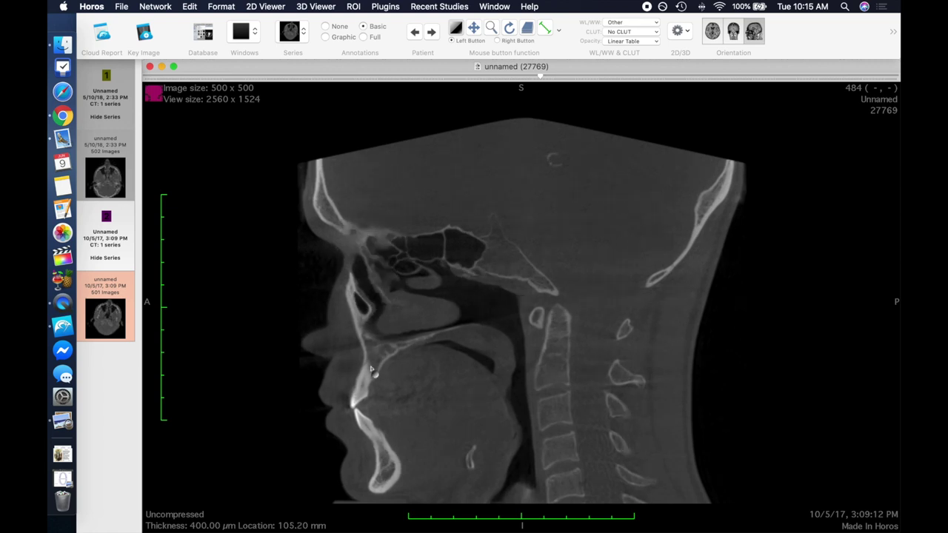
scroll(372, 368, down, 2)
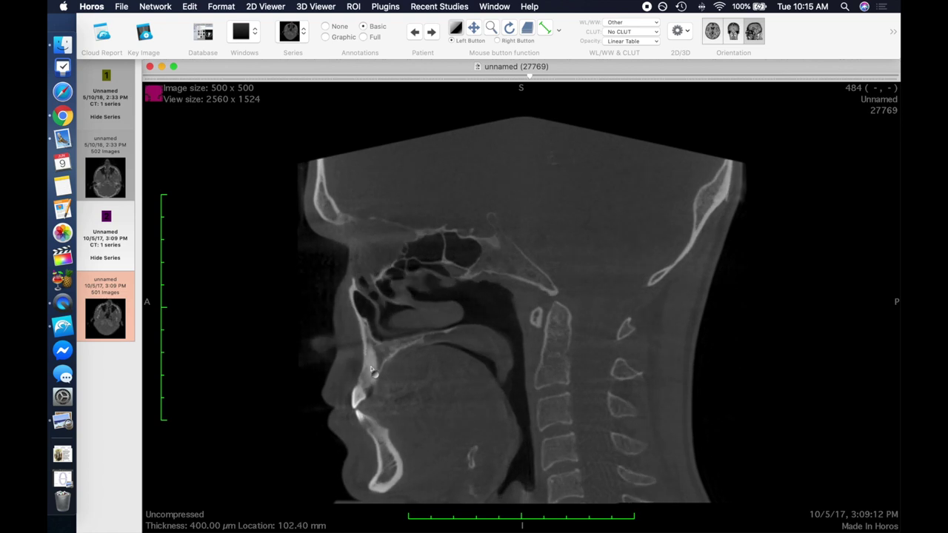
scroll(371, 369, down, 9)
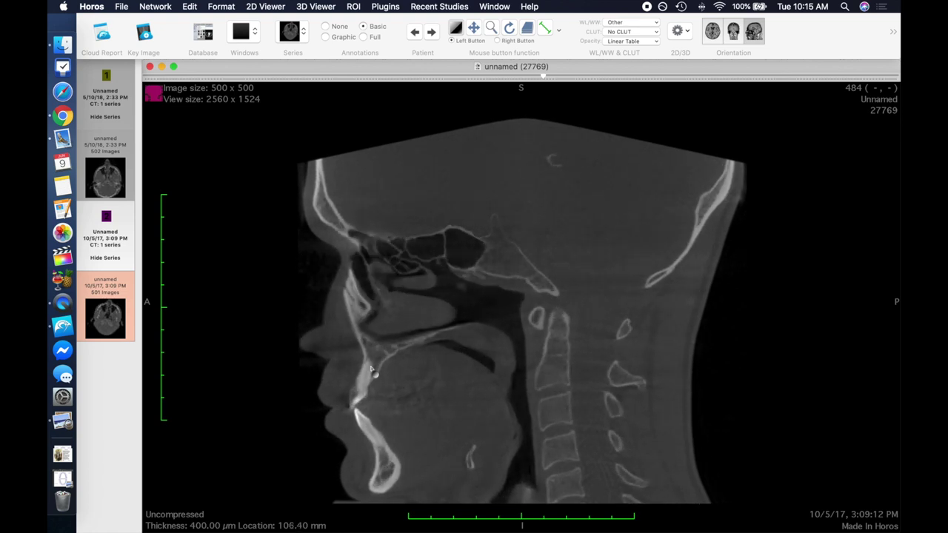
scroll(371, 368, down, 9)
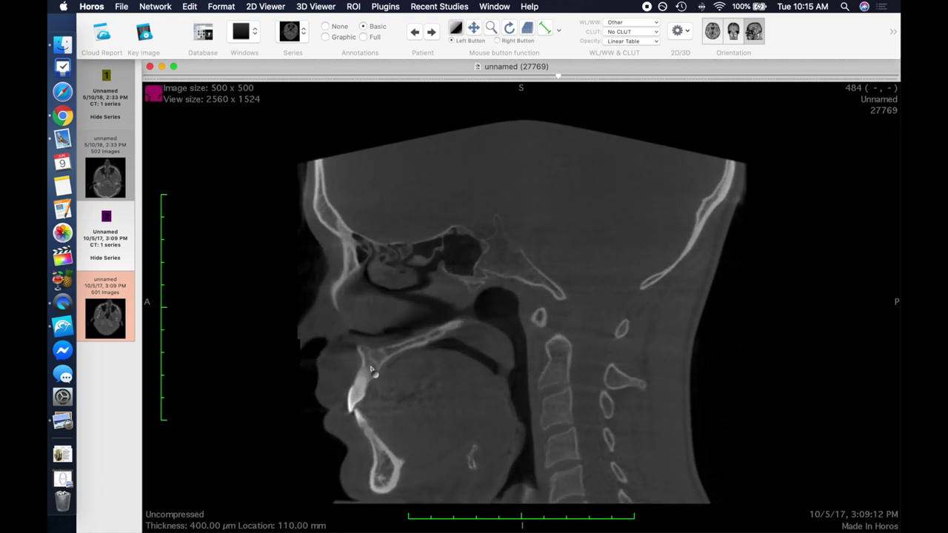
scroll(371, 368, down, 3)
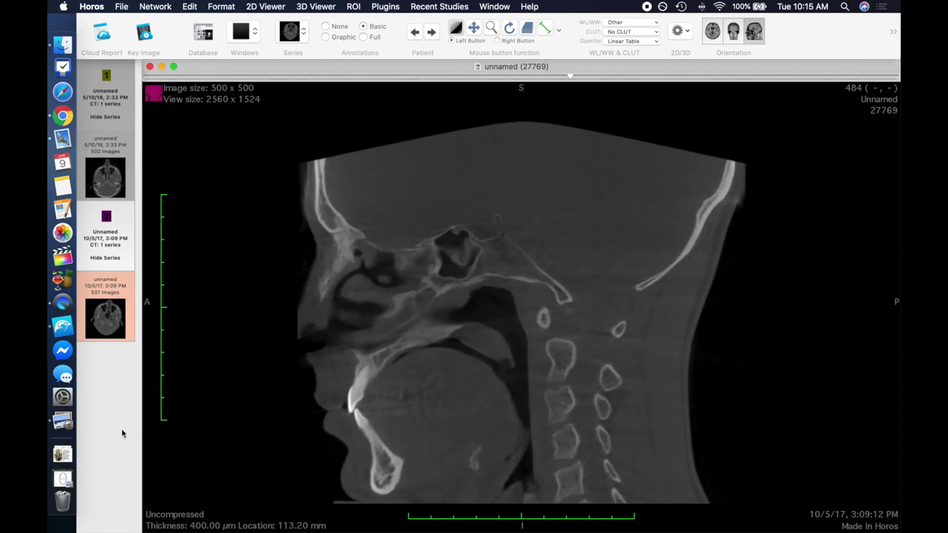
- Check the tooth numbering chart again, and inspect the neighbouring upper incisors in the sagittal slices from about 112 mm to 120 mm
click(64, 477)
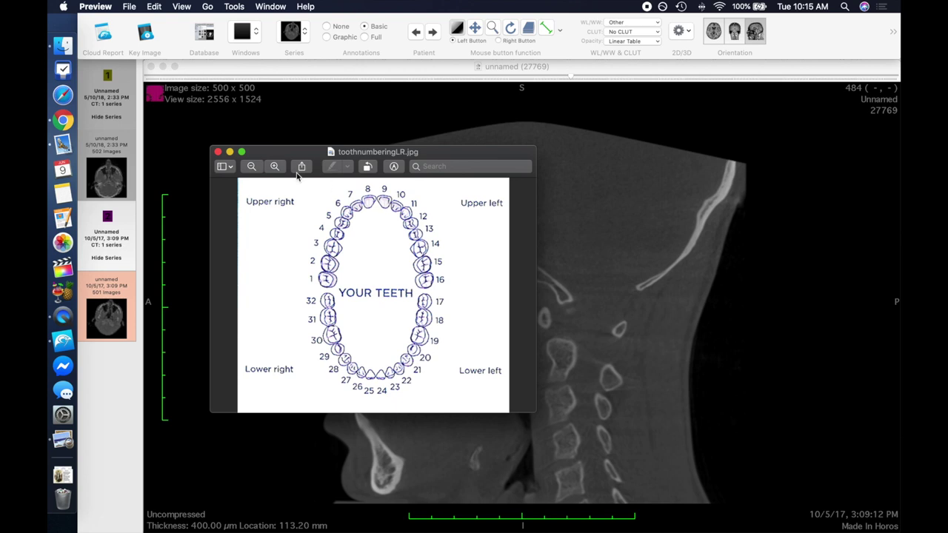
click(230, 152)
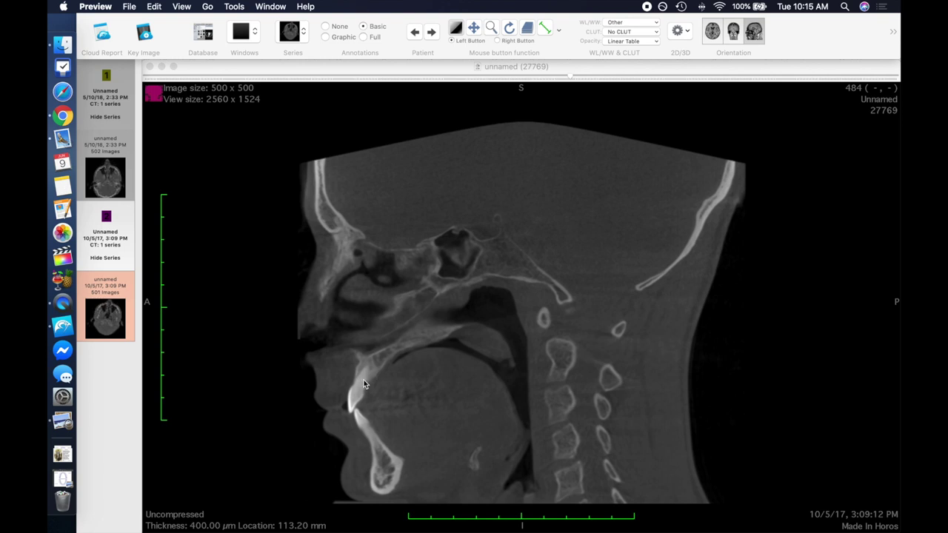
scroll(364, 384, down, 3)
scroll(364, 383, up, 6)
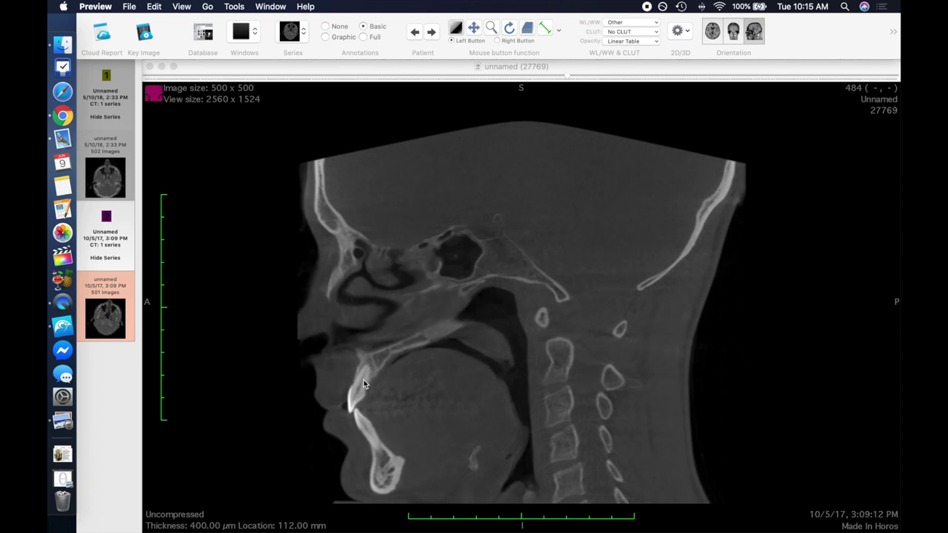
scroll(364, 384, up, 2)
scroll(365, 384, down, 3)
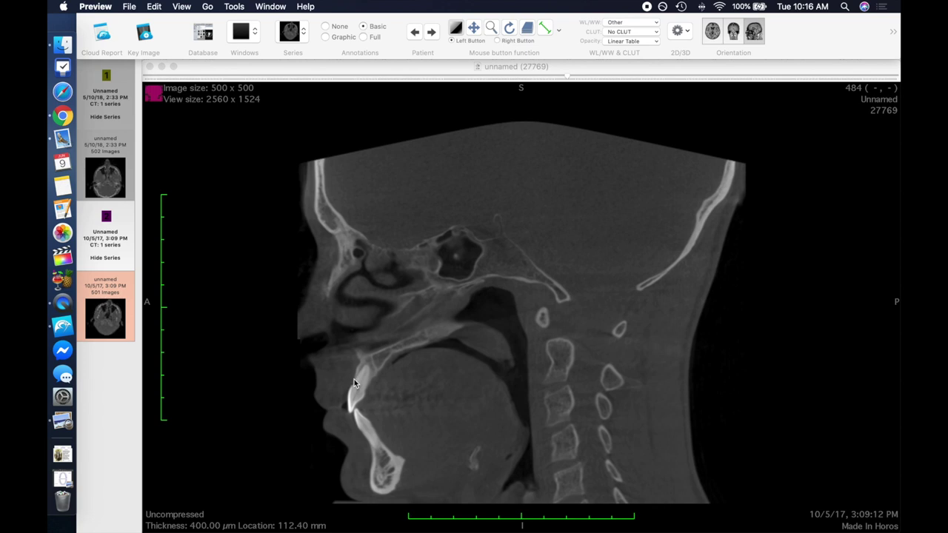
scroll(355, 381, down, 4)
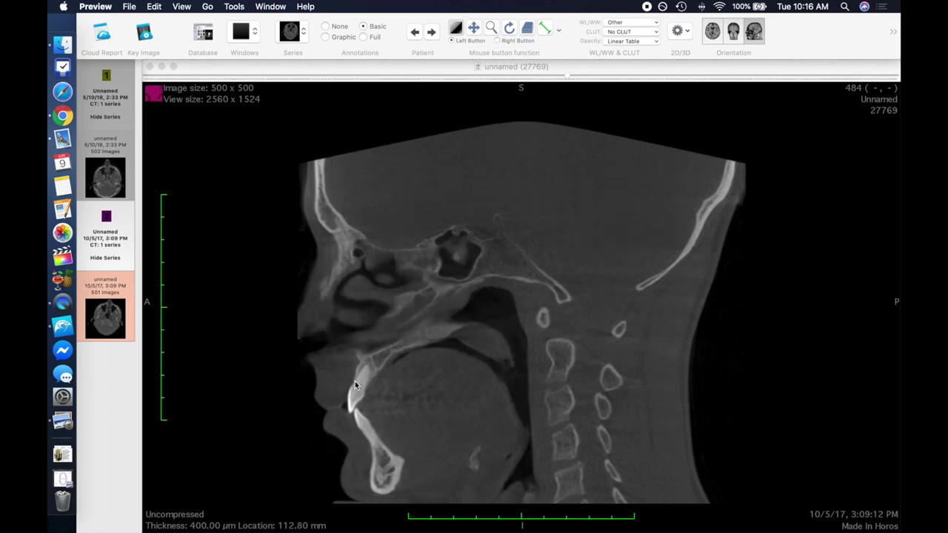
scroll(355, 381, down, 7)
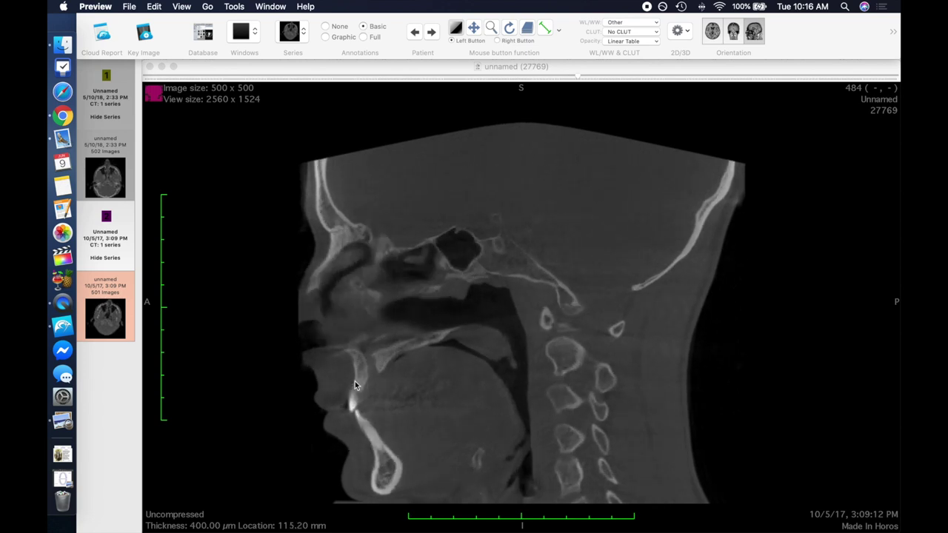
scroll(355, 381, down, 8)
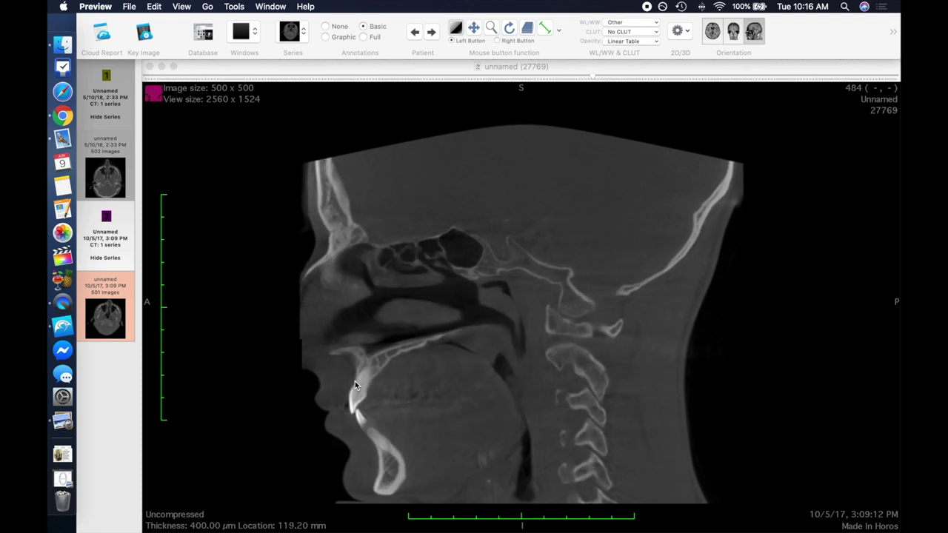
- Look up the upper central incisors on the tooth numbering chart, and examine that area in the sagittal slices around location 120.00 mm
click(63, 453)
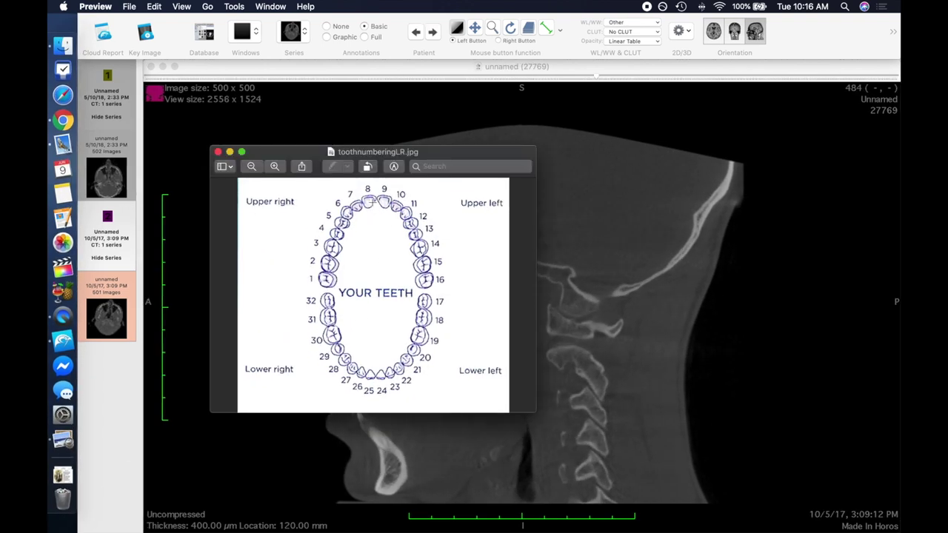
click(229, 151)
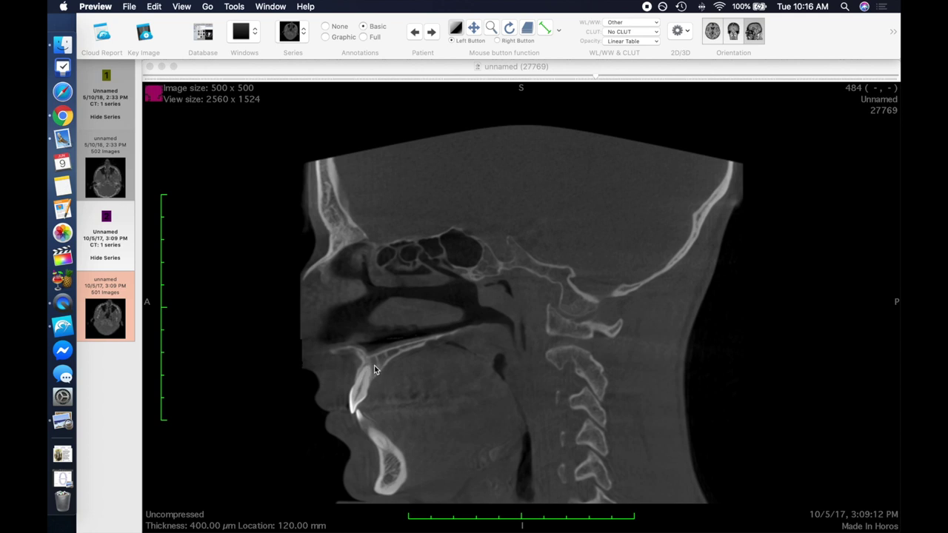
scroll(362, 377, down, 2)
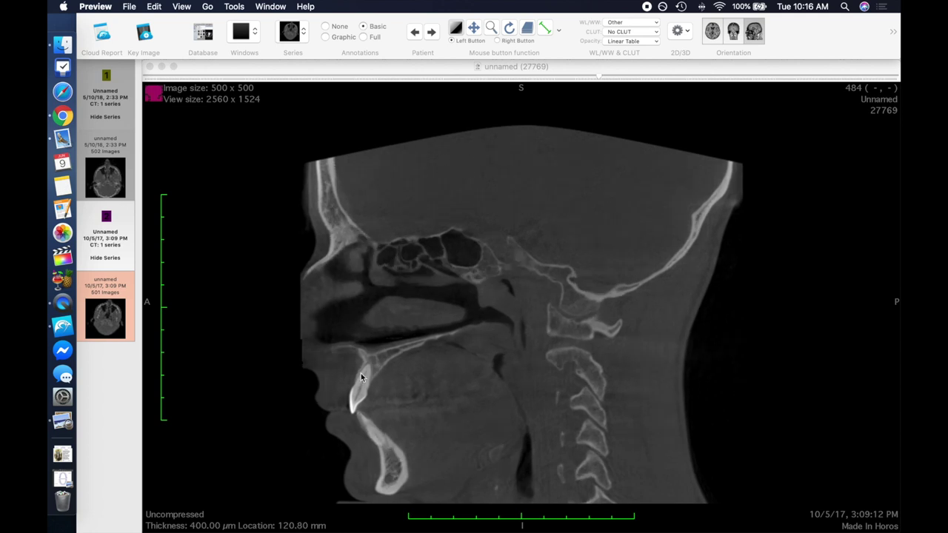
scroll(362, 378, up, 6)
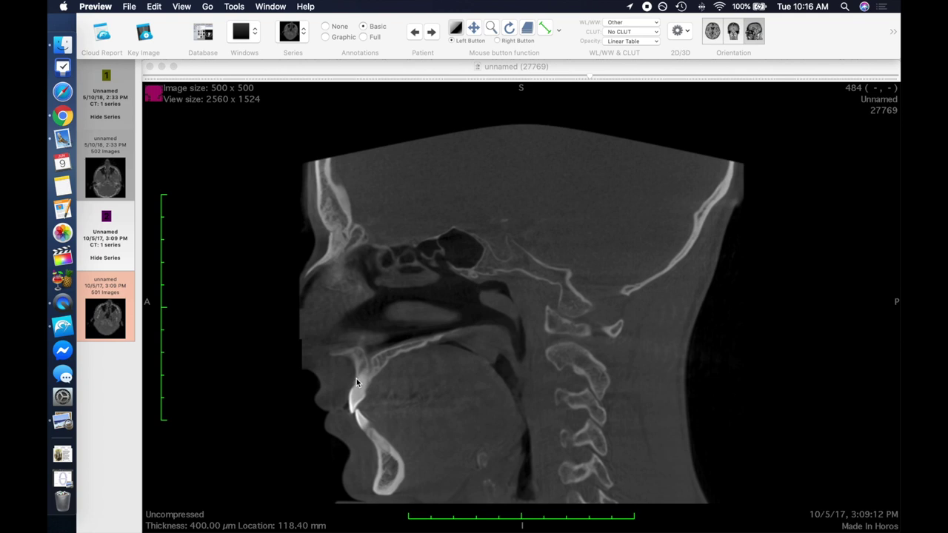
scroll(360, 380, down, 4)
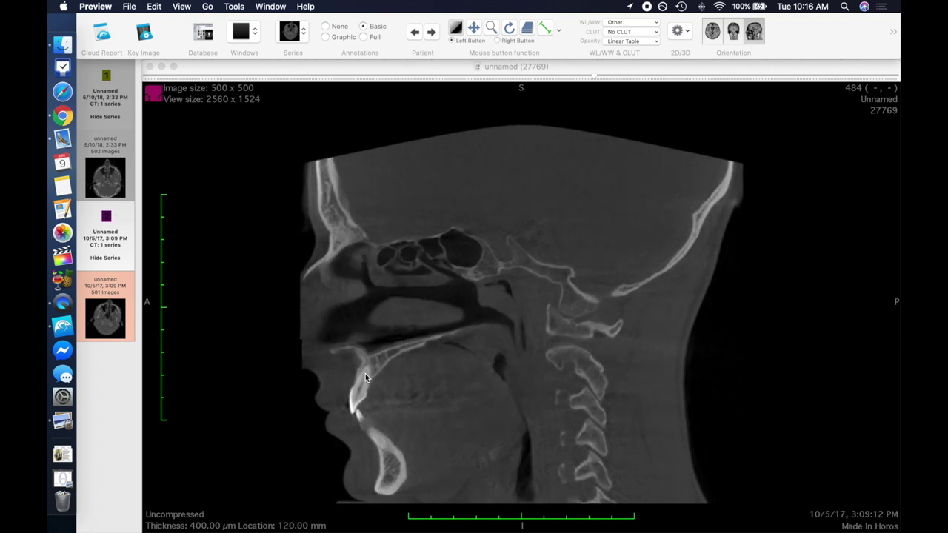
- Compare the upper central incisor's root and surrounding bone in the sagittal slices between locations 119.60 mm and 125.20 mm
scroll(365, 378, down, 7)
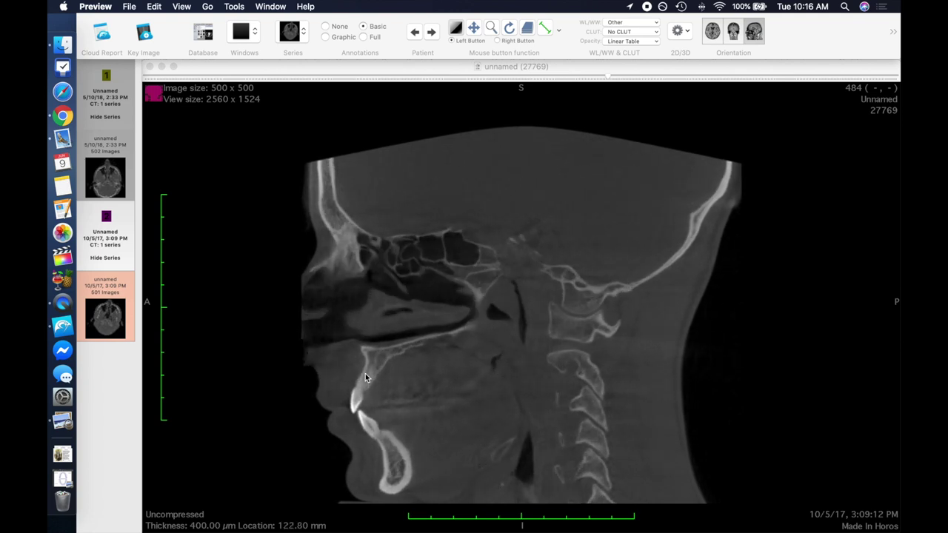
scroll(365, 378, up, 7)
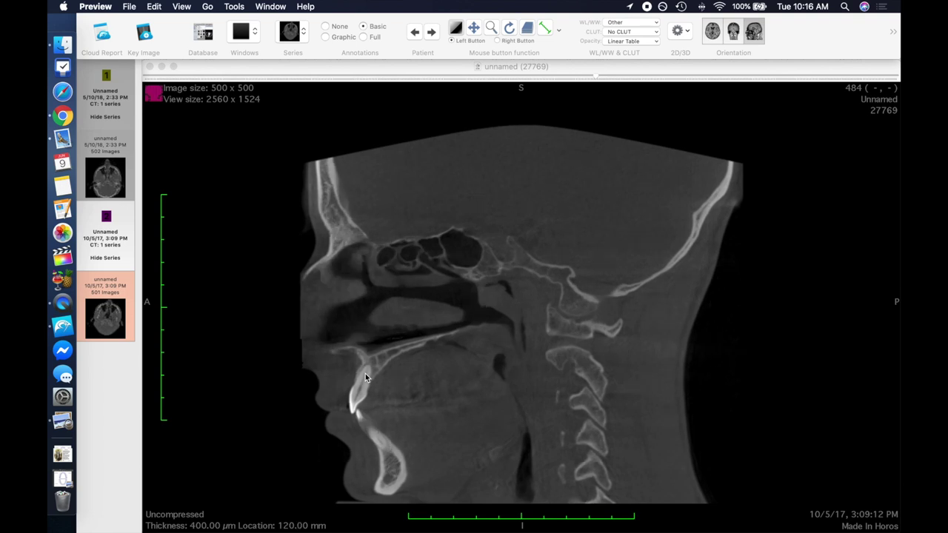
scroll(365, 378, up, 1)
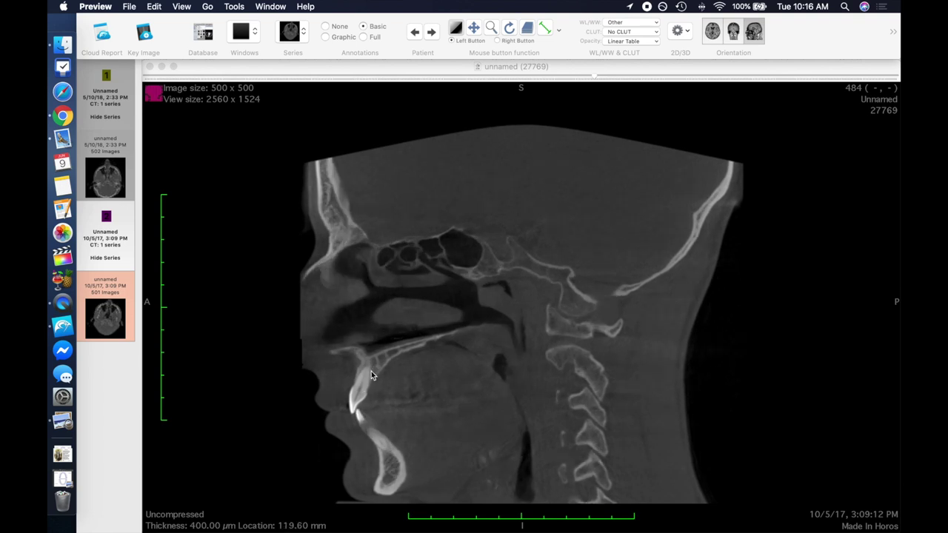
scroll(371, 377, down, 7)
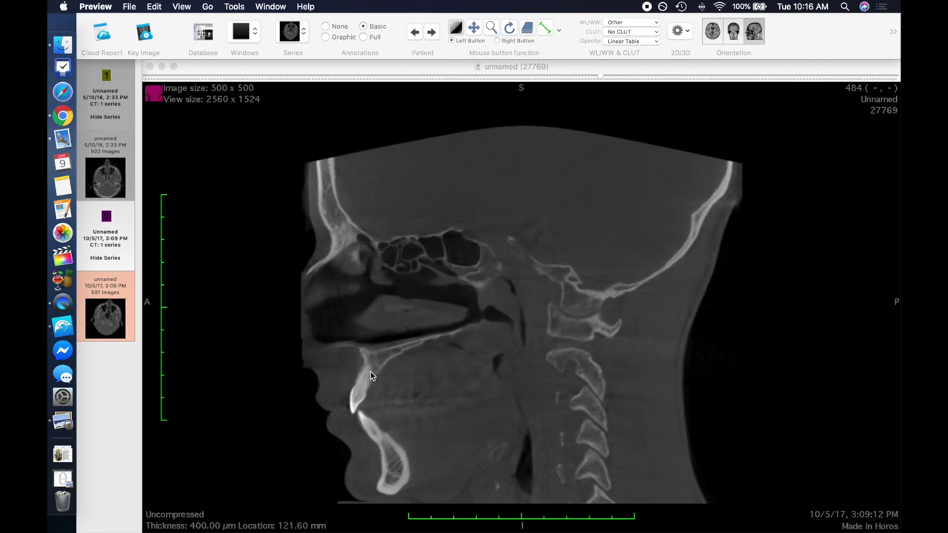
scroll(371, 377, down, 7)
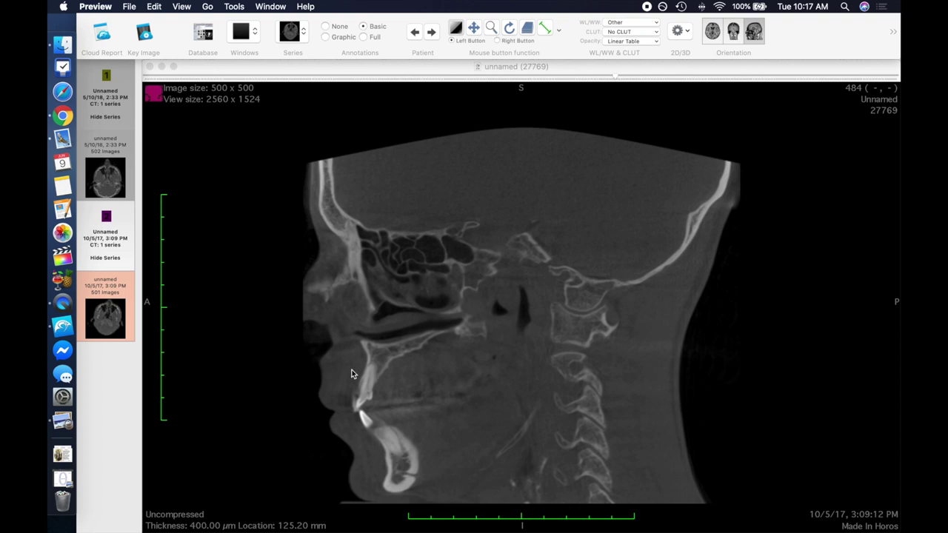
- Consult the tooth numbering chart, and examine the next upper front teeth and their bone in the sagittal slices from 125.20 mm to 131.20 mm
click(63, 479)
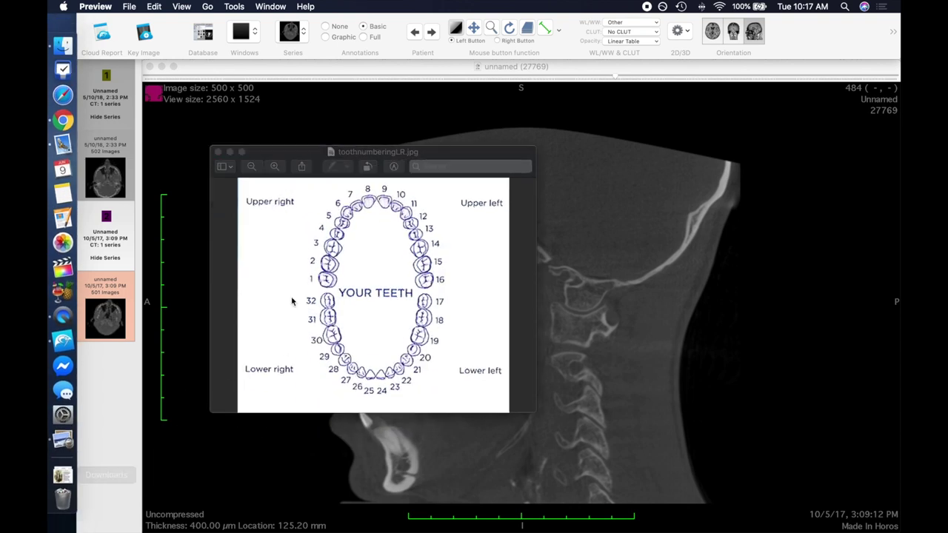
click(229, 151)
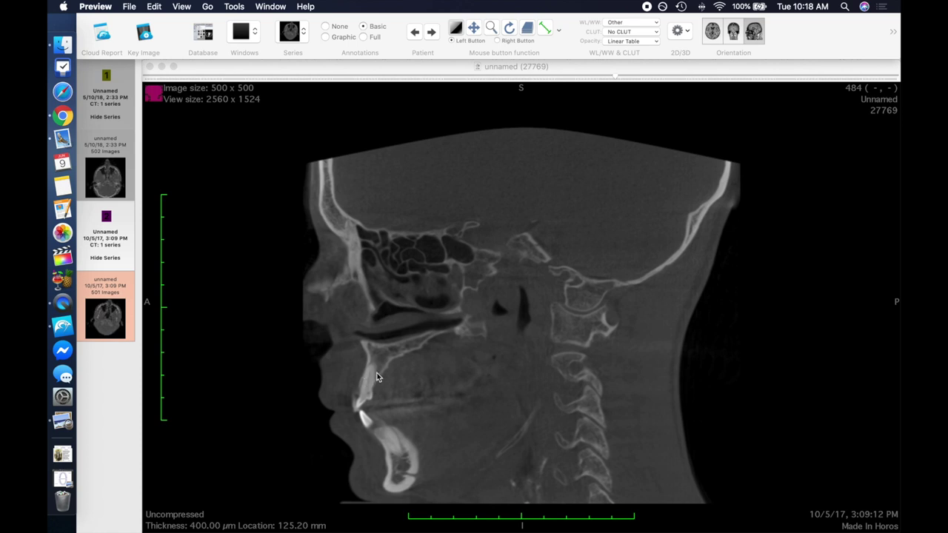
scroll(366, 382, down, 2)
scroll(365, 382, up, 6)
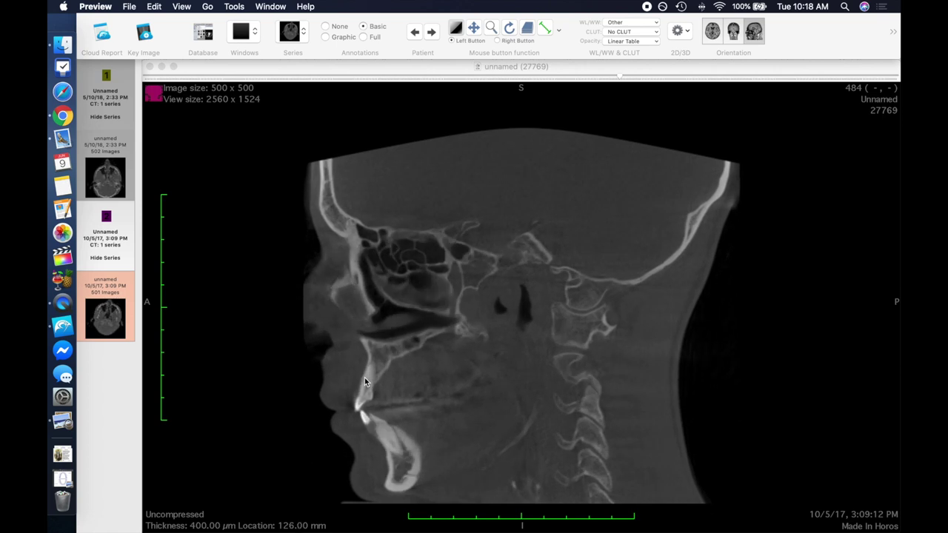
scroll(365, 381, down, 6)
scroll(365, 378, down, 5)
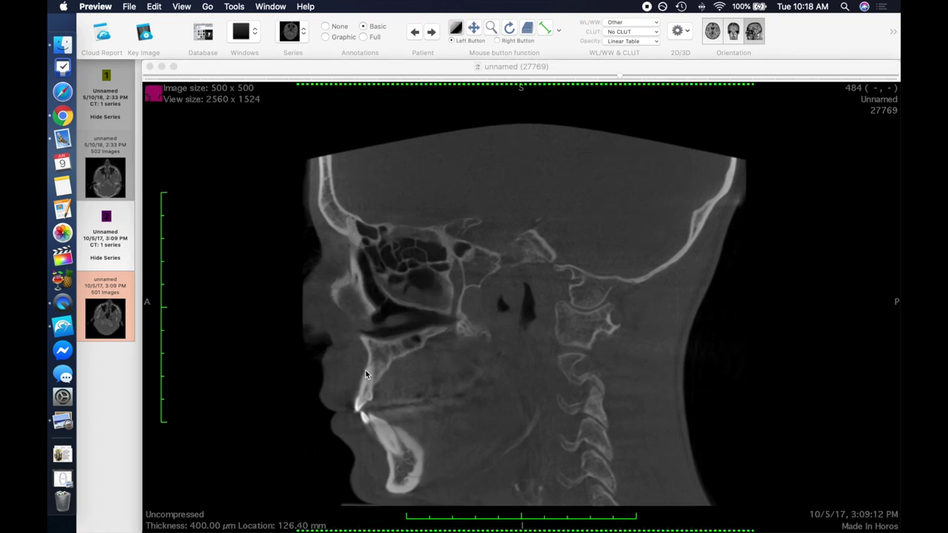
scroll(365, 374, down, 2)
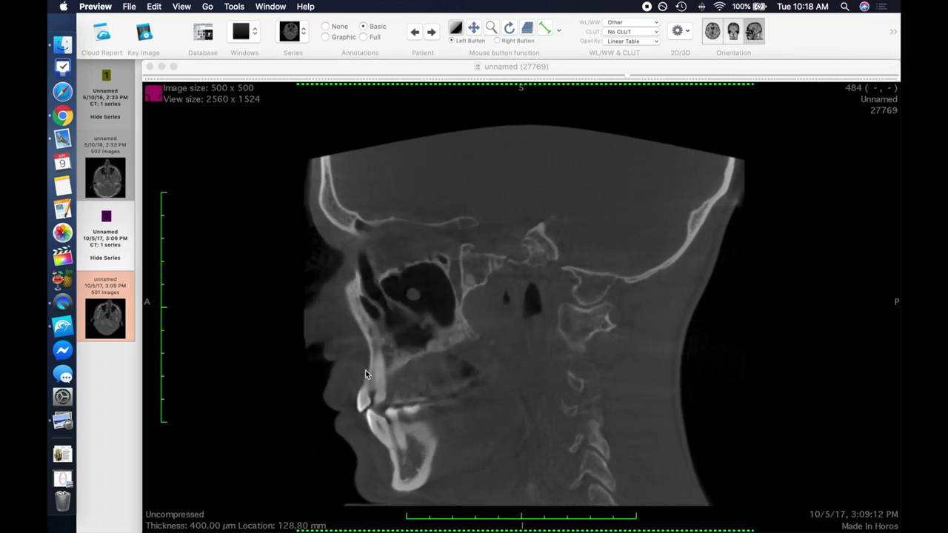
scroll(365, 374, down, 1)
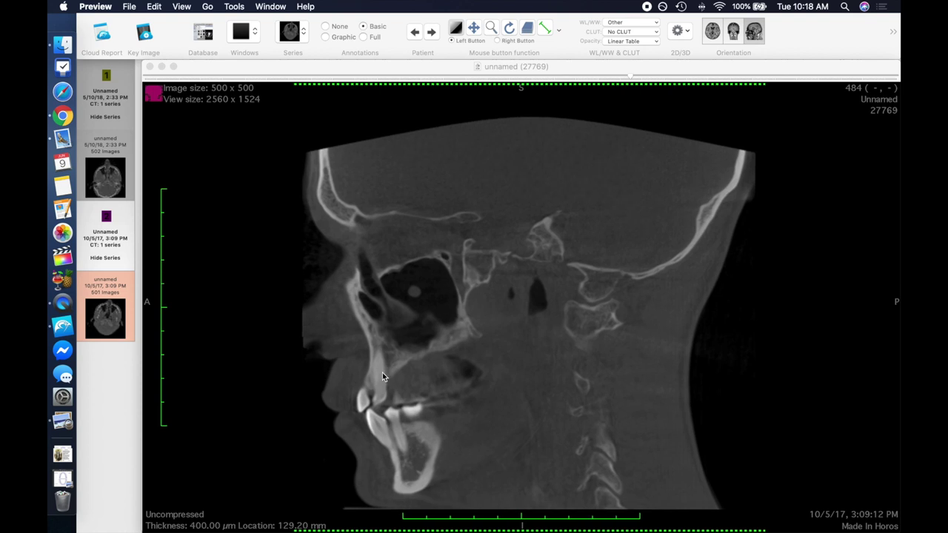
scroll(382, 373, down, 5)
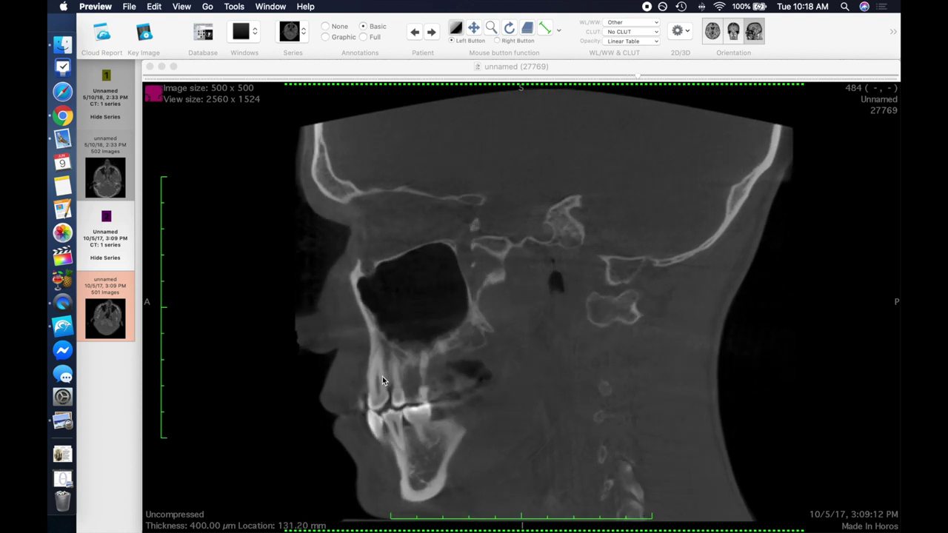
scroll(373, 370, up, 3)
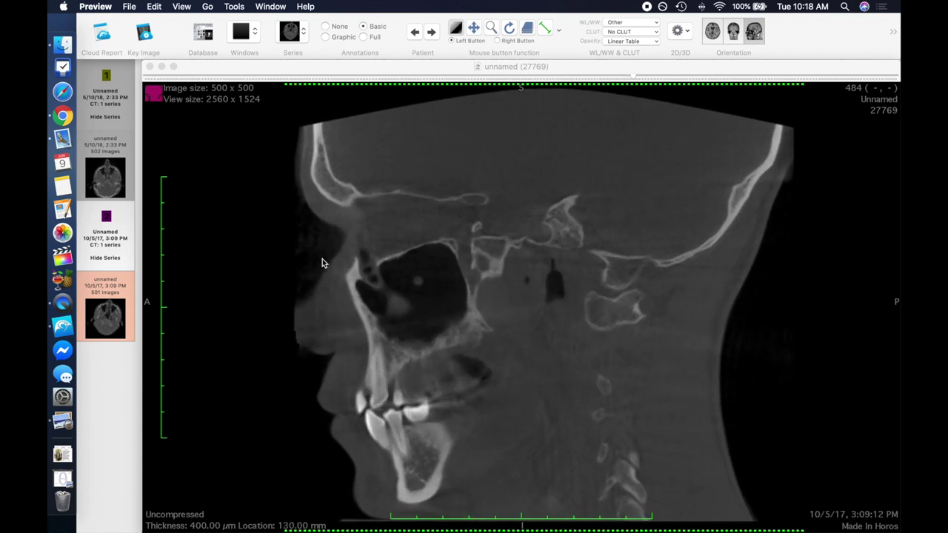
- Open the unnamed CT series dated 1/14/19 from the database and show it in sagittal orientation
click(215, 30)
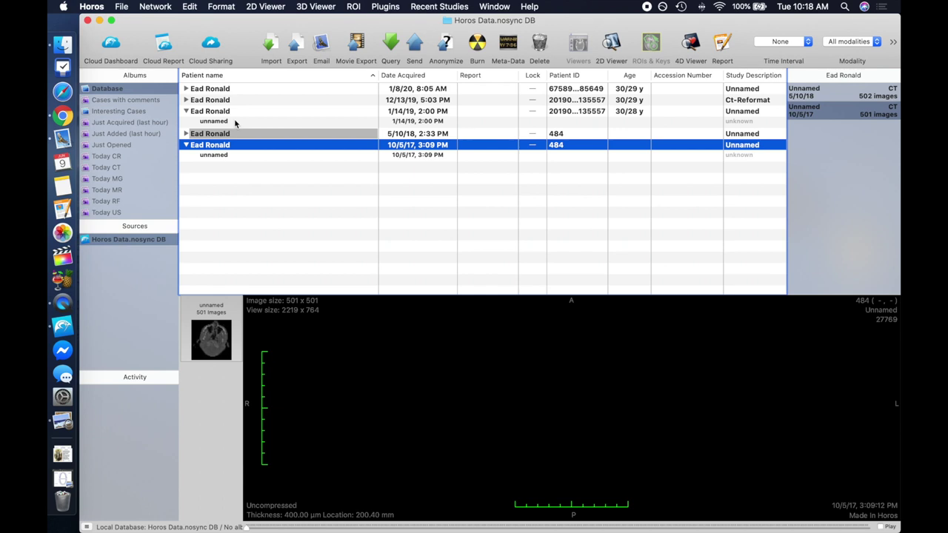
click(236, 121)
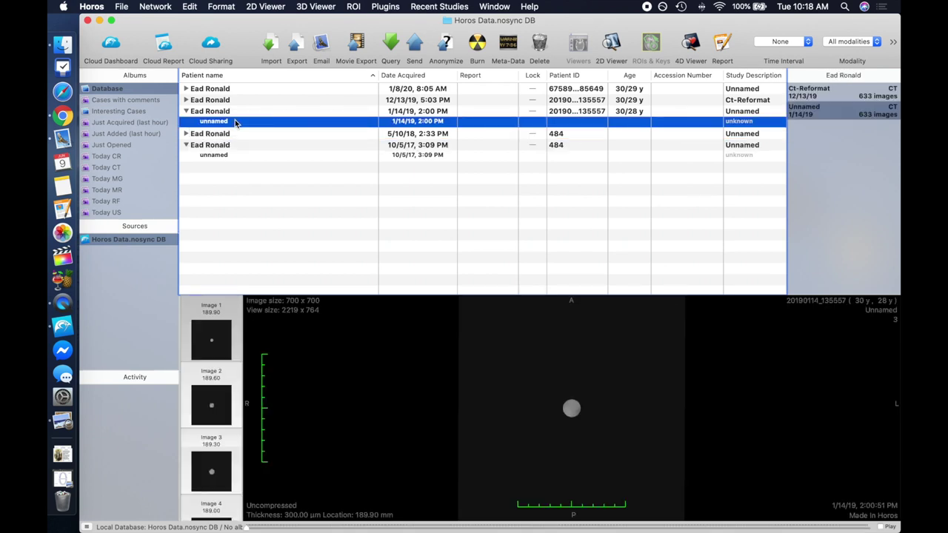
double_click(236, 122)
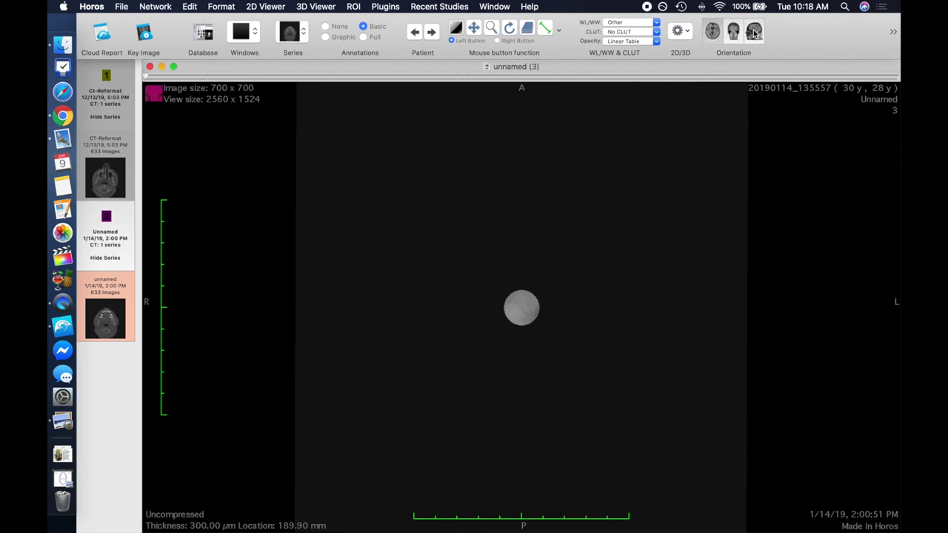
click(755, 32)
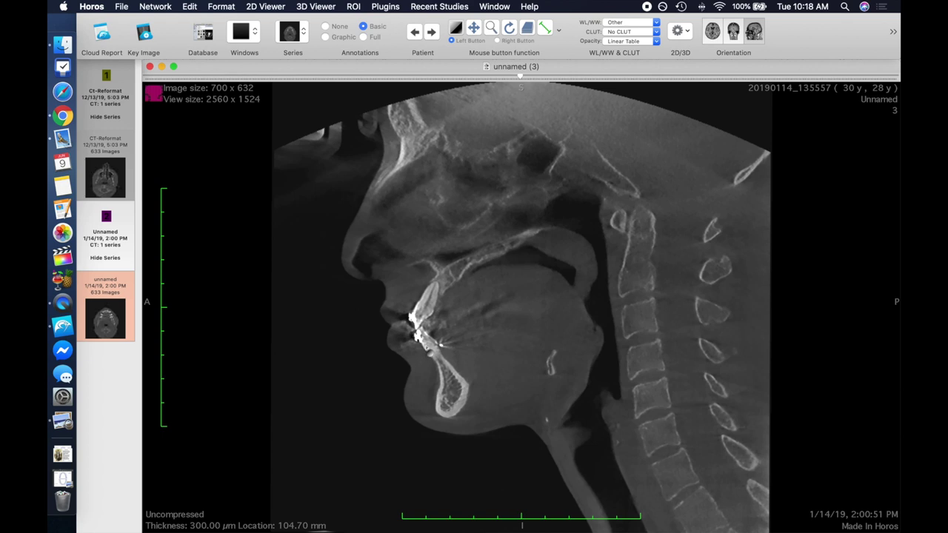
- Browse the 1/14/19 scan's sagittal slices between locations 93.00 mm and 104.70 mm, and locate the upper front tooth at 98.70 mm
scroll(434, 348, up, 5)
scroll(433, 348, down, 4)
scroll(433, 348, down, 1)
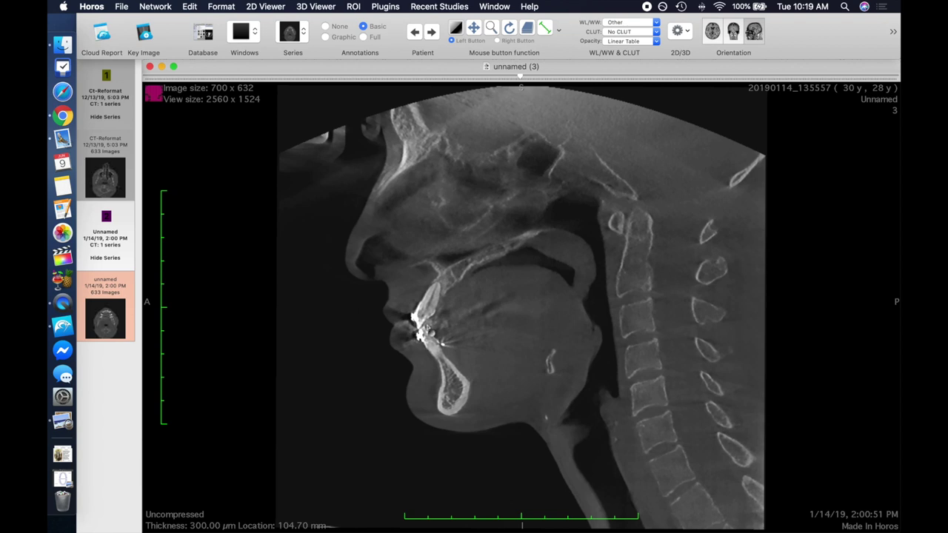
scroll(426, 326, down, 10)
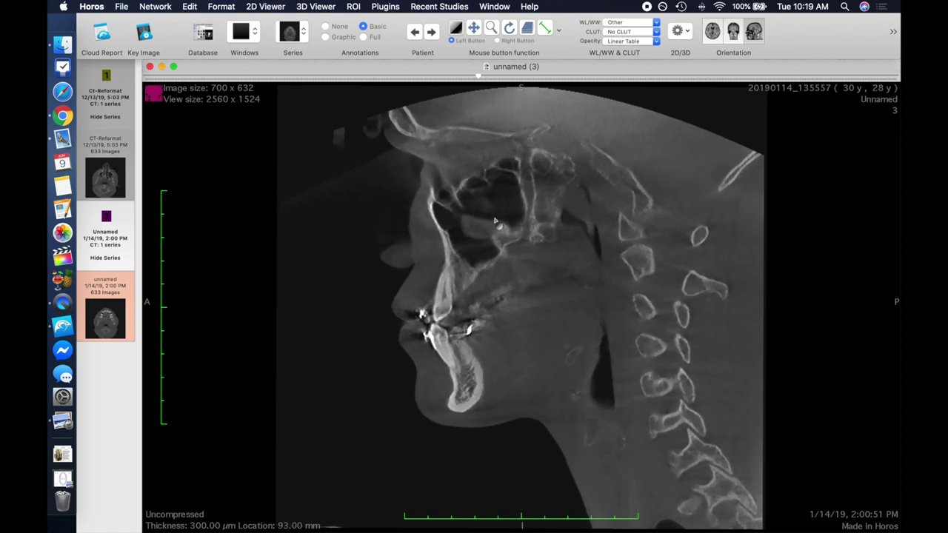
scroll(495, 220, up, 6)
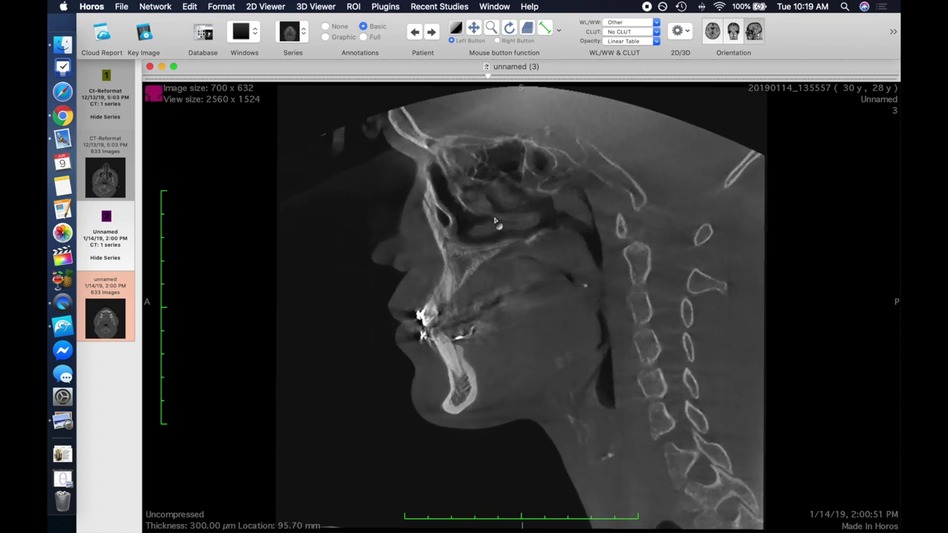
scroll(495, 220, up, 5)
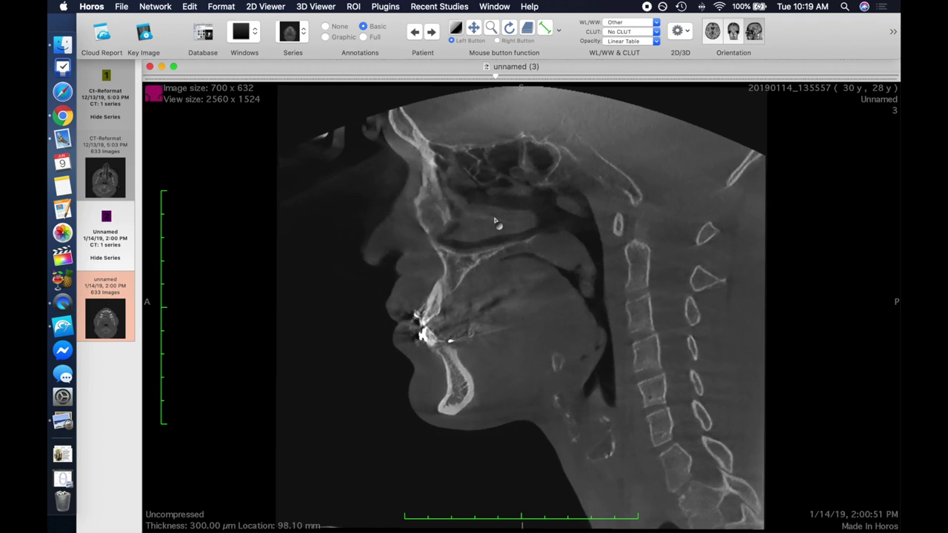
scroll(495, 220, up, 4)
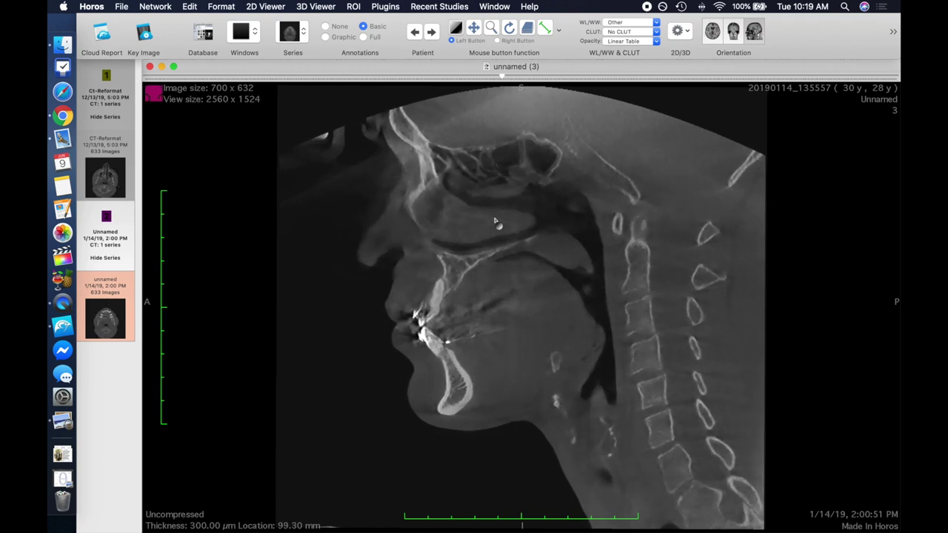
scroll(495, 220, down, 2)
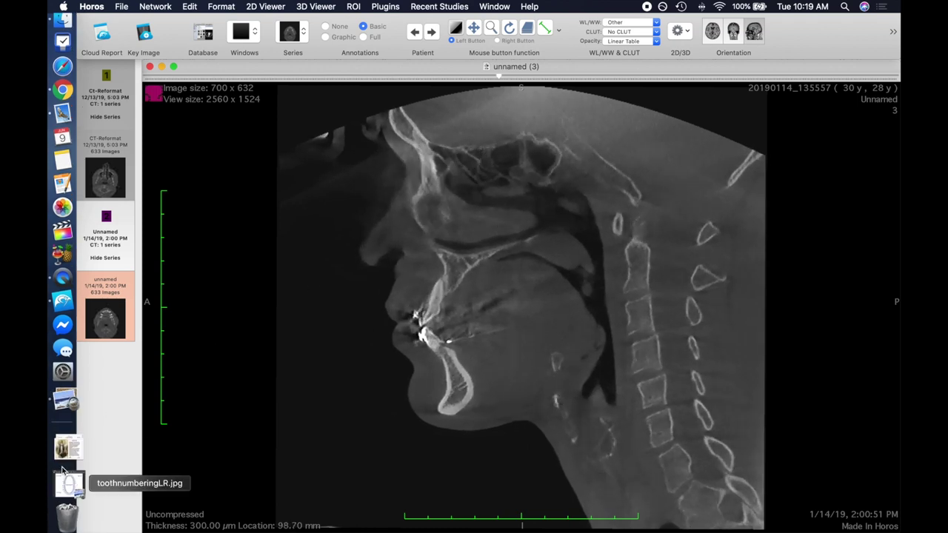
- Look up tooth 10 on the tooth numbering chart, and inspect the upper front roots and bone in the sagittal slices from 98.70 mm to 104.70 mm
click(67, 480)
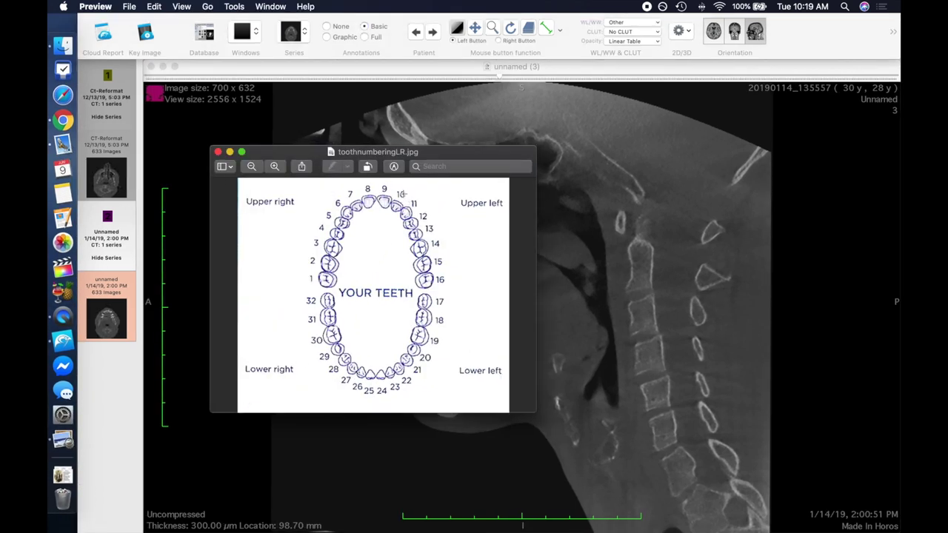
click(229, 153)
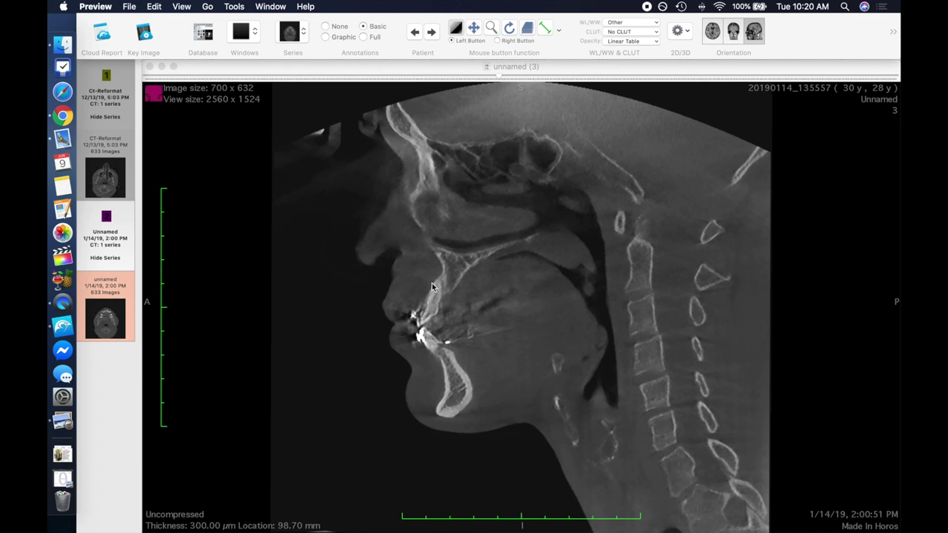
scroll(433, 289, down, 5)
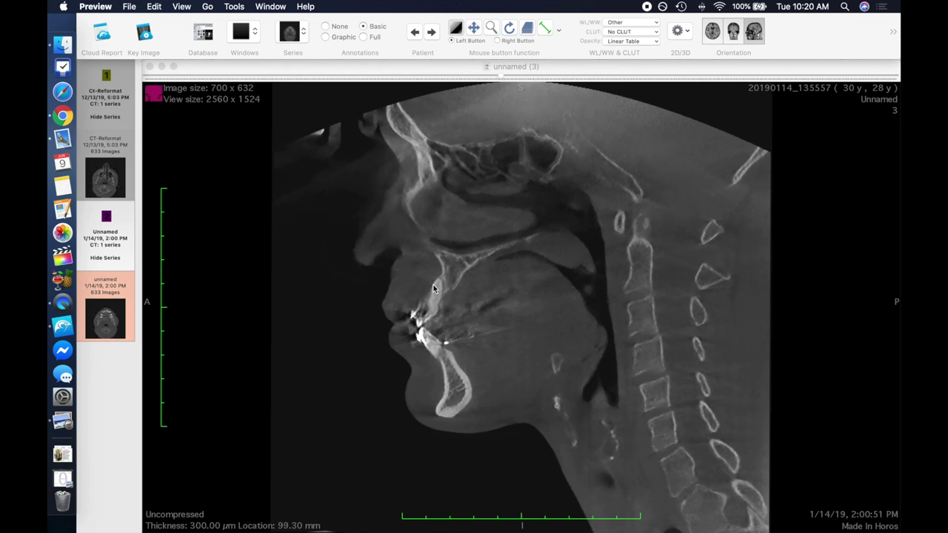
scroll(433, 288, down, 8)
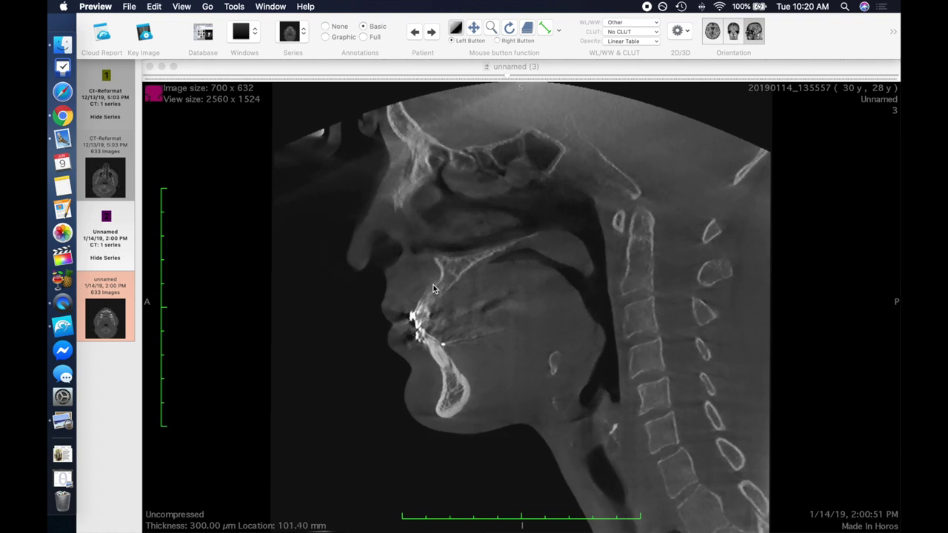
scroll(433, 289, down, 7)
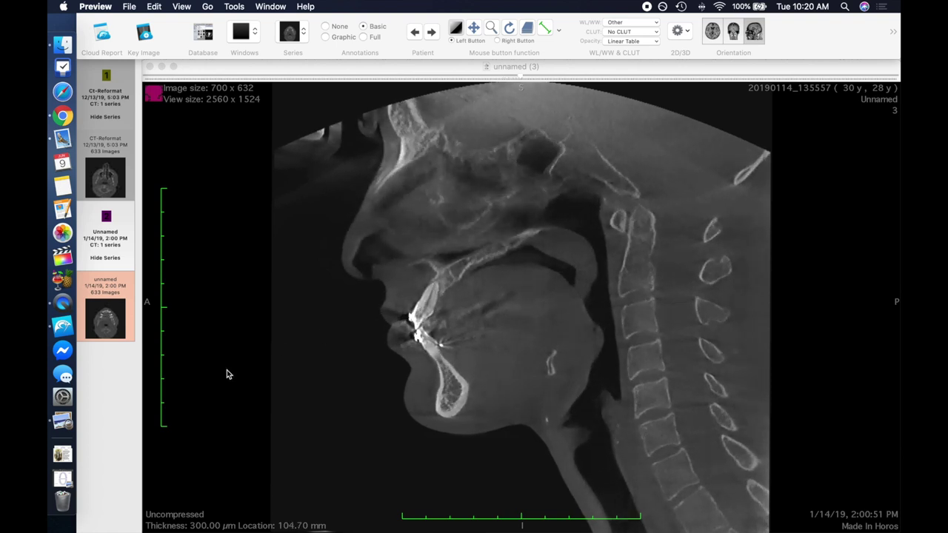
- Check the upper left incisors on the tooth numbering chart to identify the tooth in the slice at location 104.70 mm
click(62, 477)
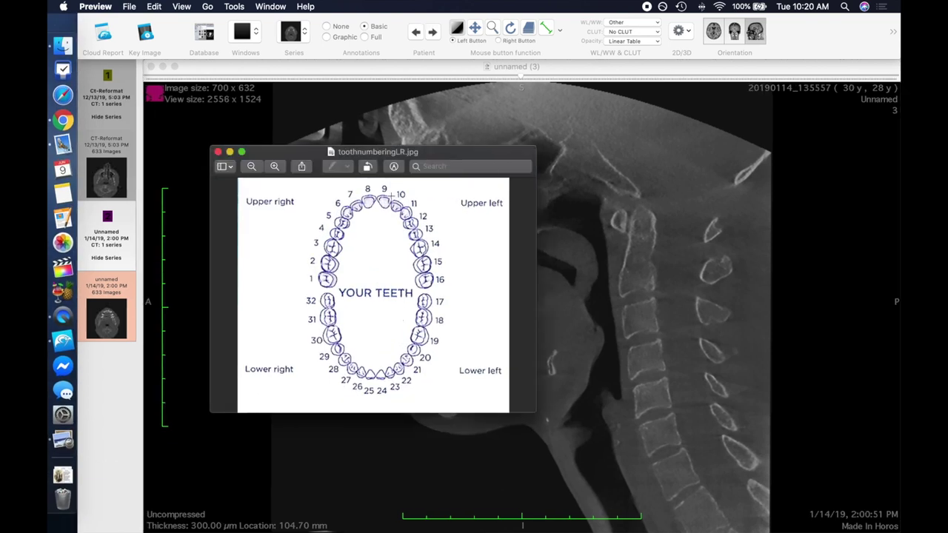